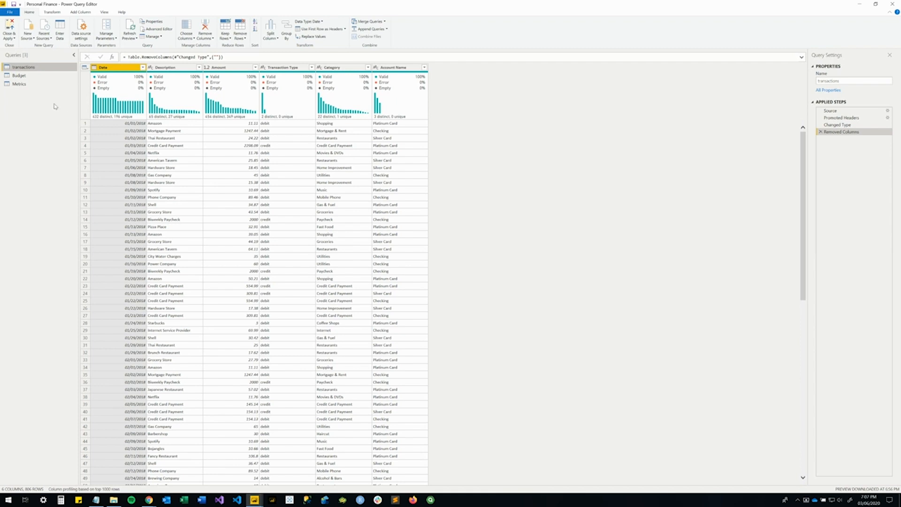
# Create a new query from the Category column of the transactions table.
pyautogui.click(343, 71)
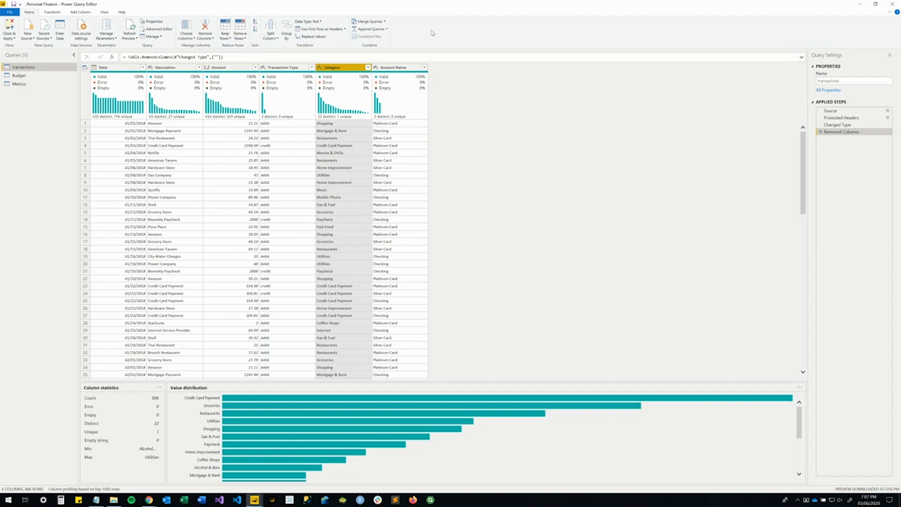
pyautogui.rightClick(335, 69)
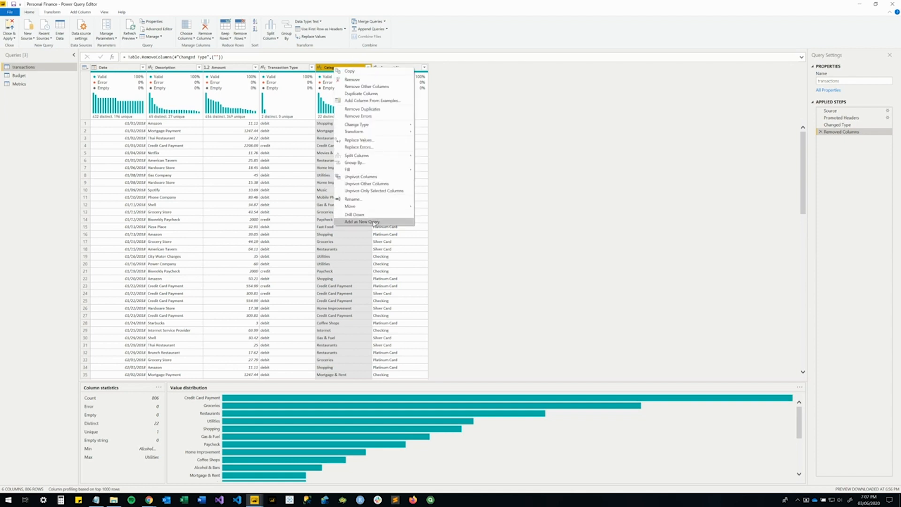
pyautogui.click(373, 221)
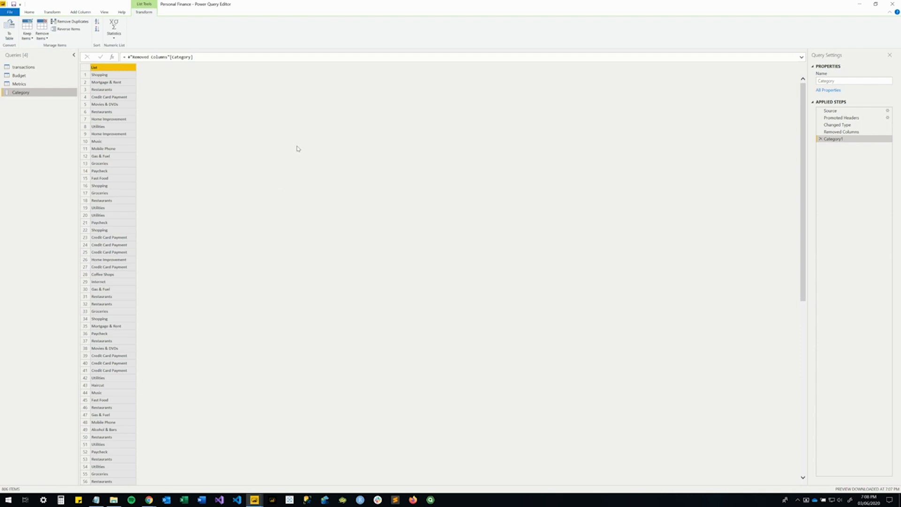
# Remove the duplicates from the category list and convert it to a table with no delimiter, showing extra columns as errors.
pyautogui.click(69, 22)
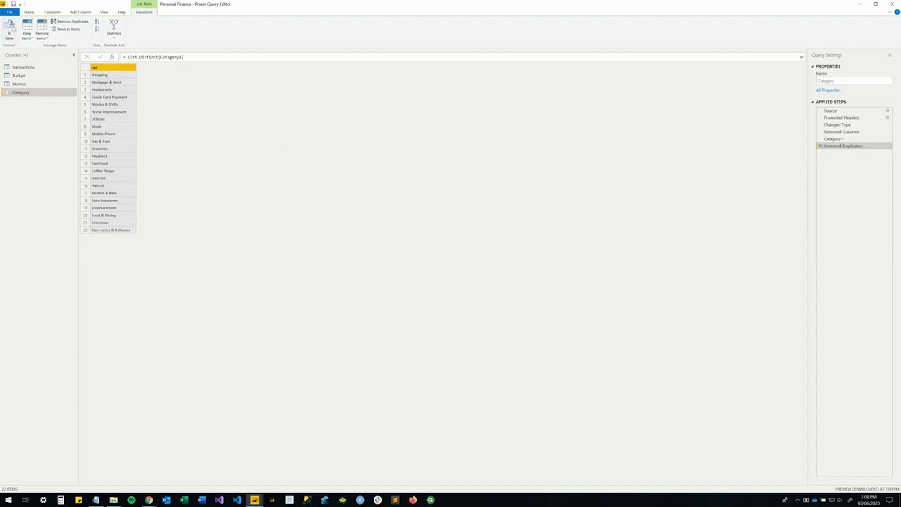
pyautogui.click(16, 37)
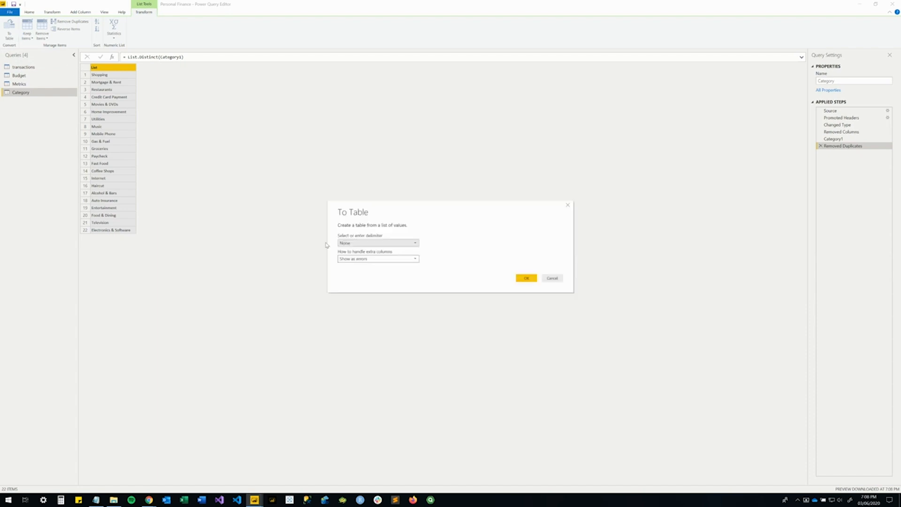
pyautogui.click(526, 278)
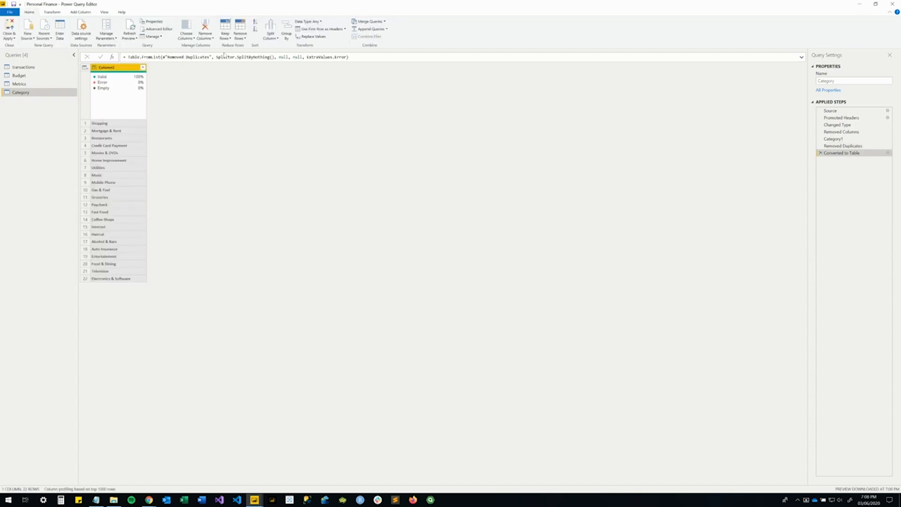
# Sort Column1 of the Category query in ascending order and add an index column starting from 1.
pyautogui.click(143, 68)
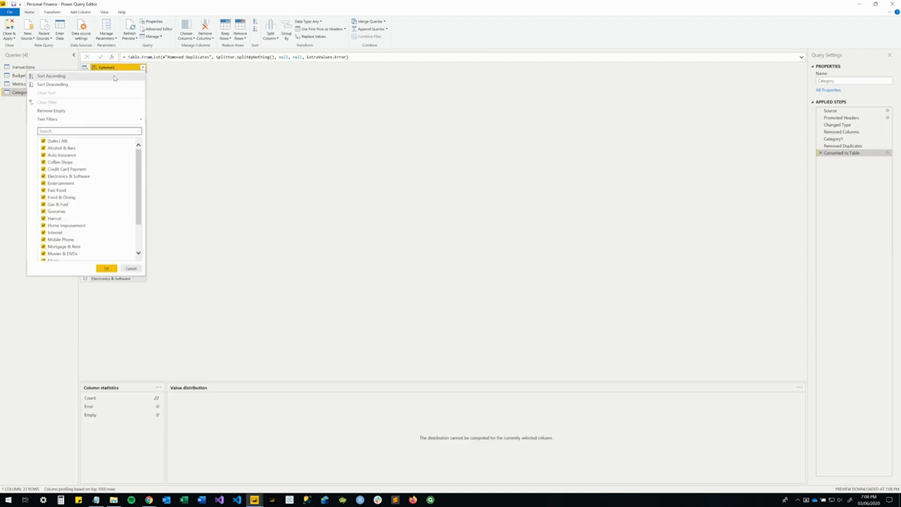
pyautogui.click(114, 77)
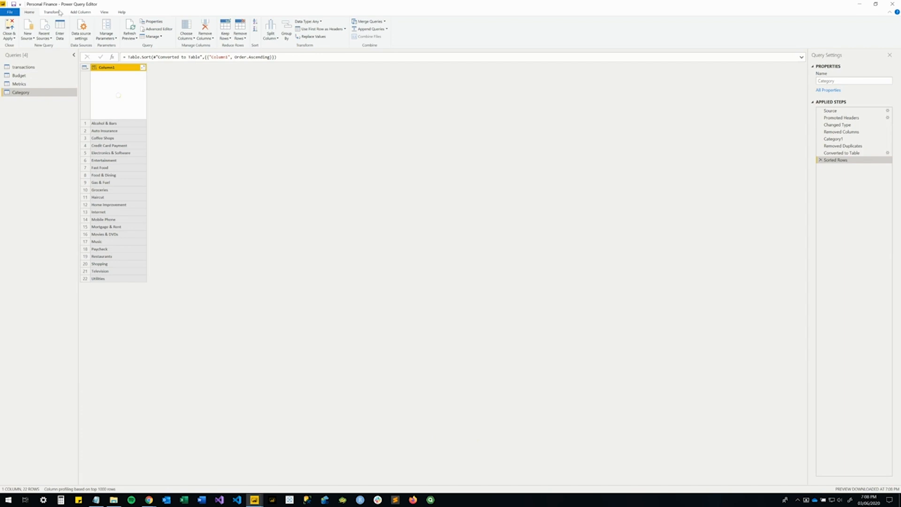
pyautogui.click(77, 13)
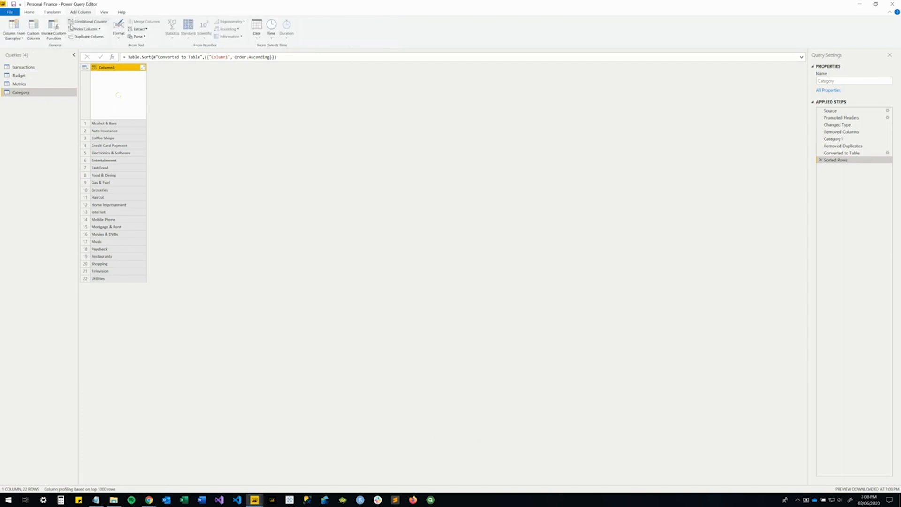
pyautogui.click(99, 29)
pyautogui.click(86, 46)
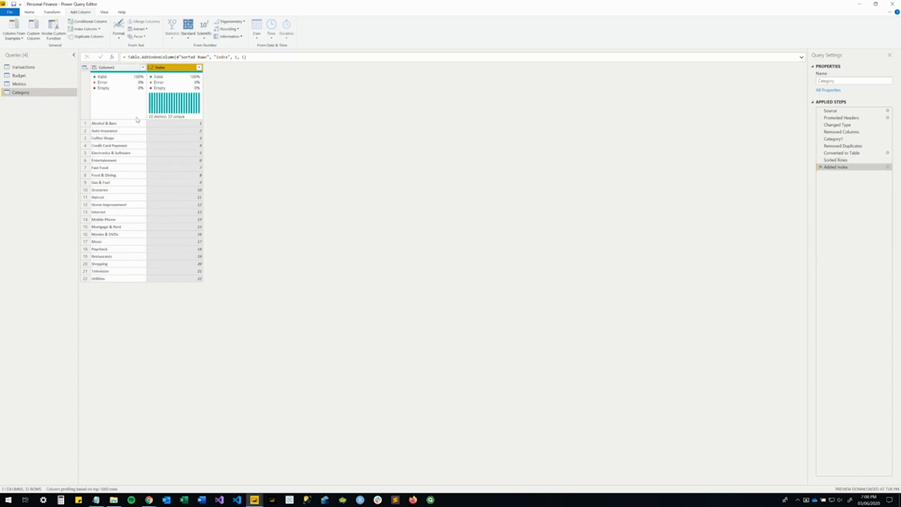
# Move the Index column in front of Column1 and rename it CategoryID.
pyautogui.moveTo(162, 99)
pyautogui.moveTo(151, 68); pyautogui.dragTo(120, 69)
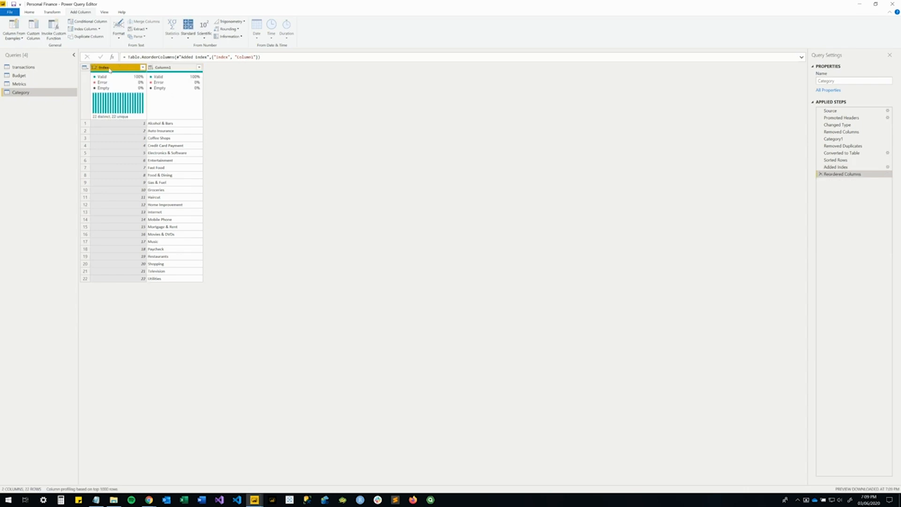
pyautogui.doubleClick(109, 68)
pyautogui.write('CategoryID')
pyautogui.press('Return')
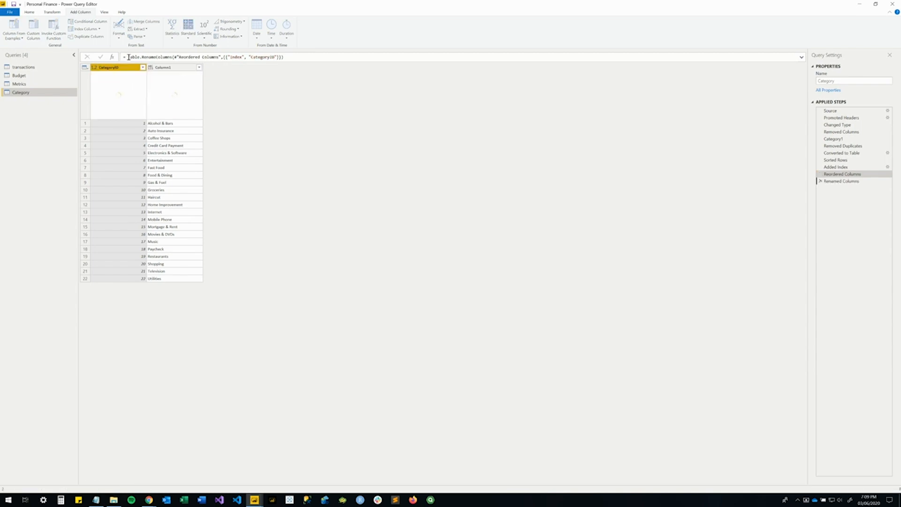
# Rename Column1 of the Category query to Category.
pyautogui.doubleClick(160, 68)
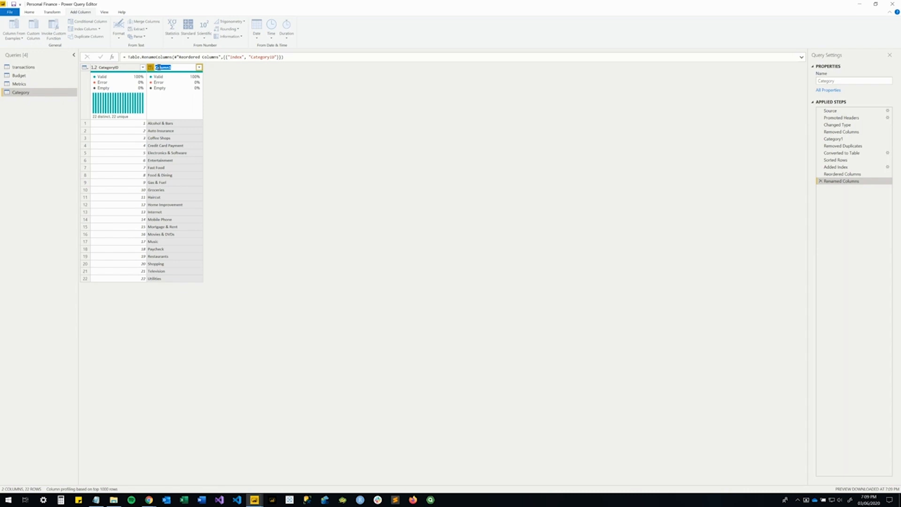
pyautogui.press('Escape')
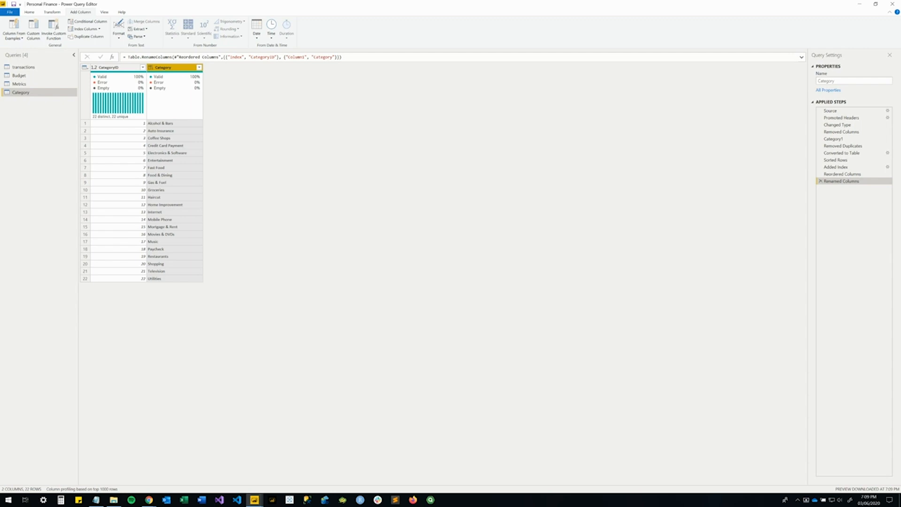
pyautogui.hotkey('alt', 'Tab')
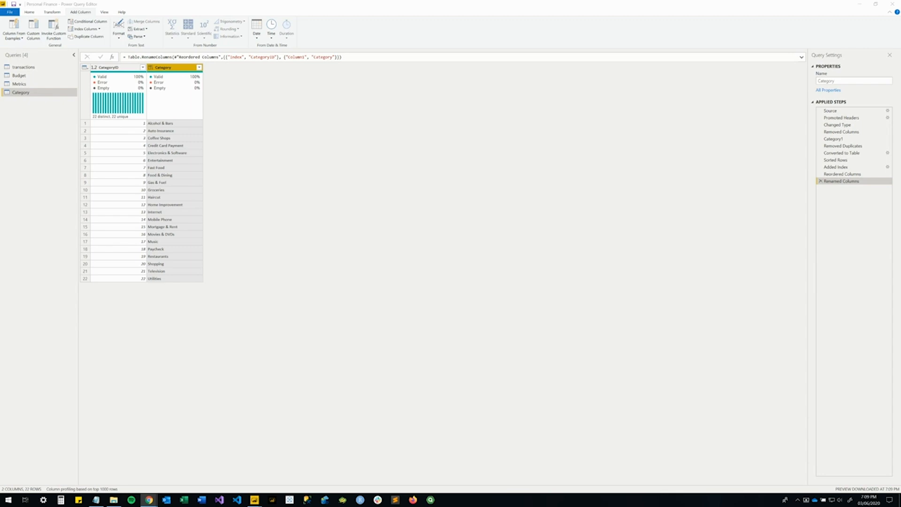
# Merge the transactions query with the Category query, matching on their Category columns with a Left Outer join.
pyautogui.click(27, 68)
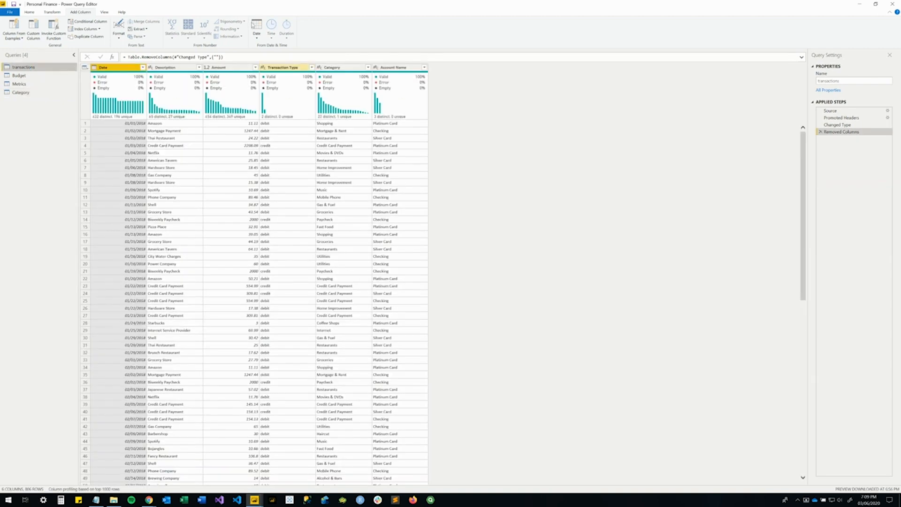
pyautogui.click(29, 12)
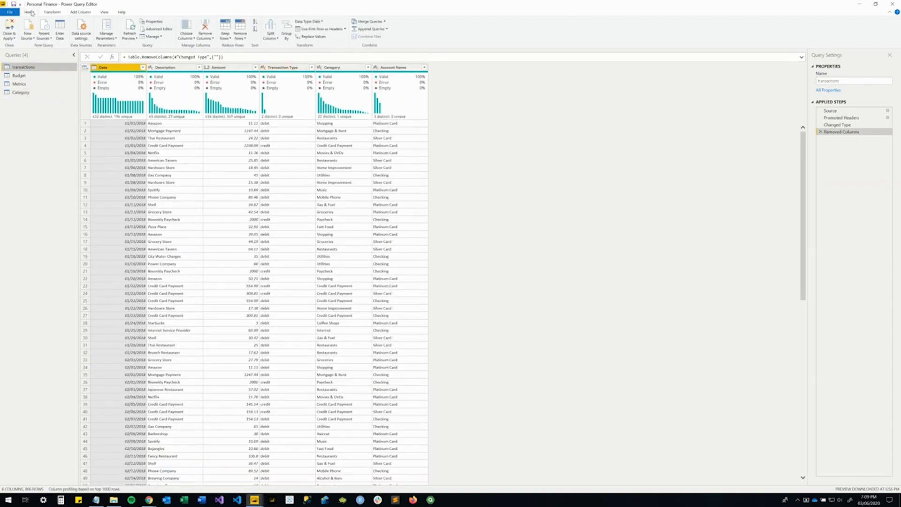
pyautogui.click(365, 21)
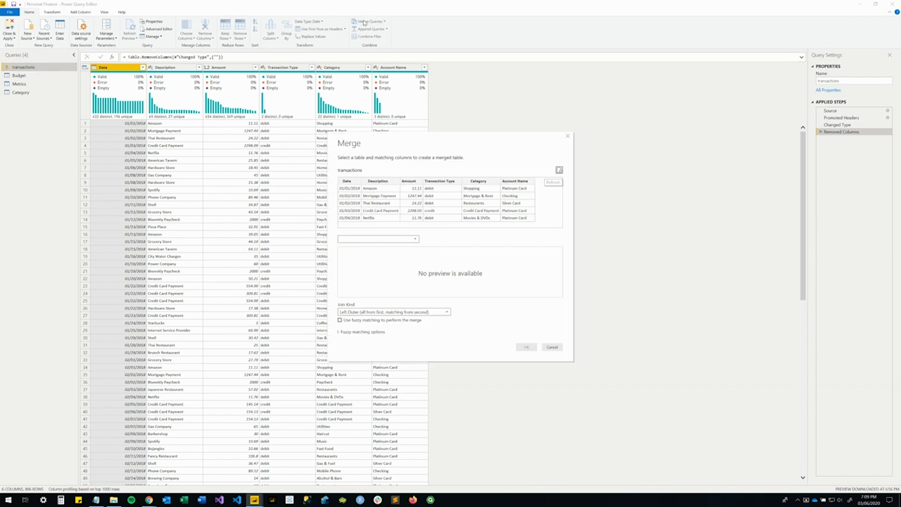
pyautogui.click(479, 183)
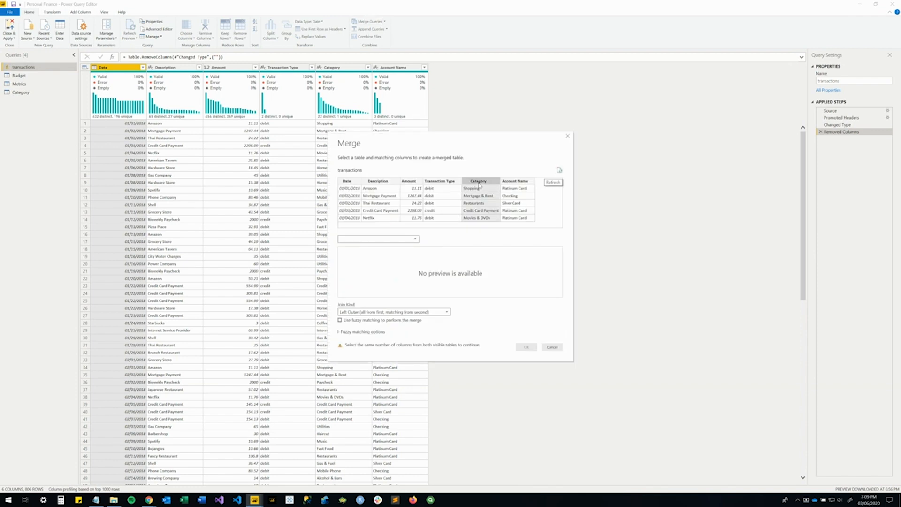
pyautogui.click(363, 239)
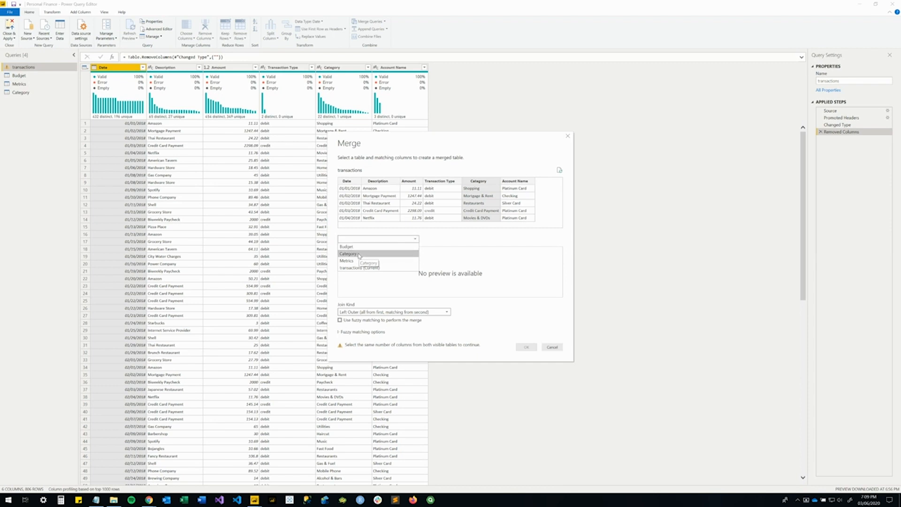
pyautogui.click(359, 255)
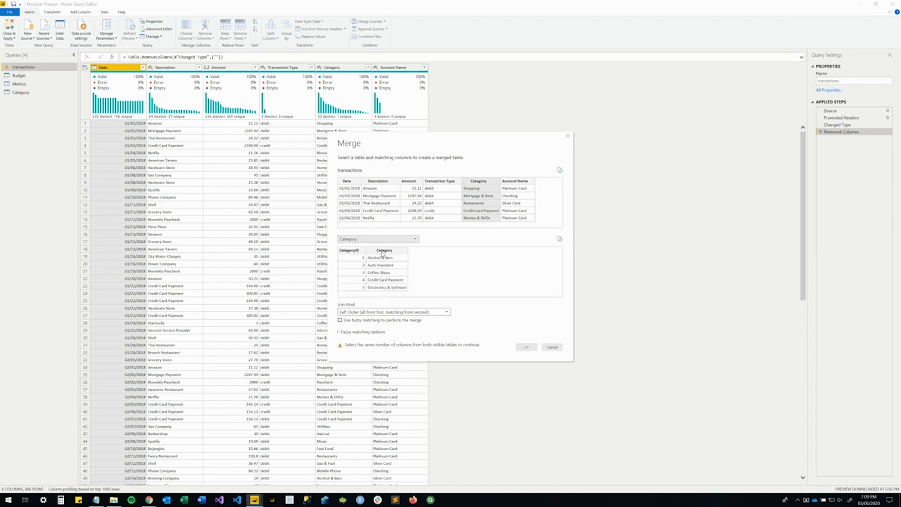
pyautogui.click(382, 251)
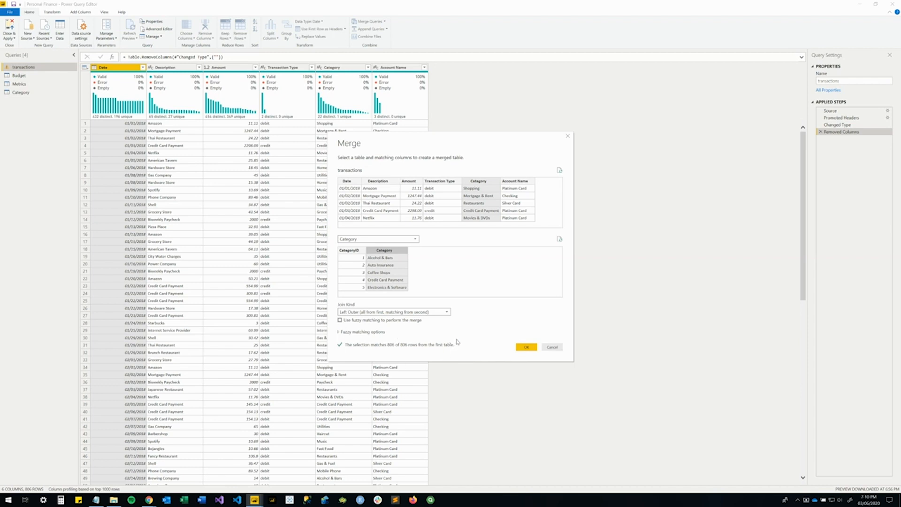
pyautogui.click(527, 347)
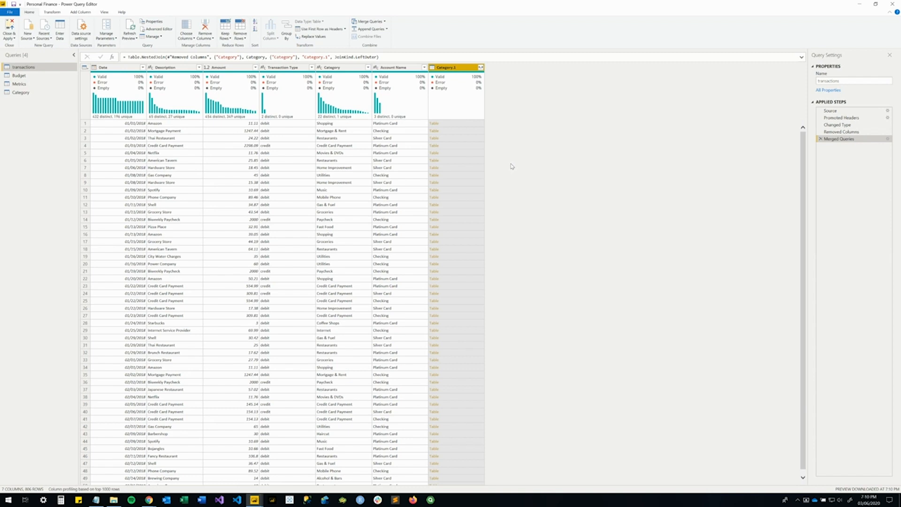
# Expand the merged column in transactions to CategoryID only, without the original column name as prefix.
pyautogui.click(480, 68)
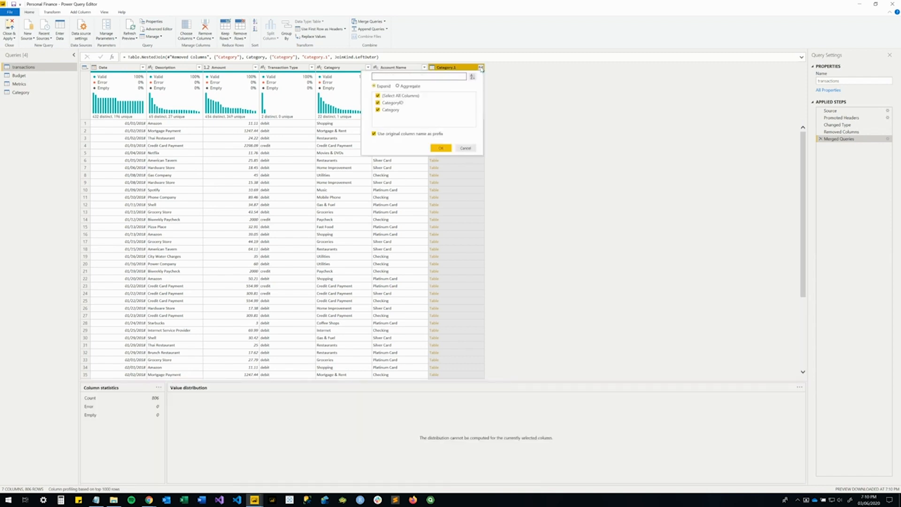
pyautogui.click(404, 134)
pyautogui.click(392, 112)
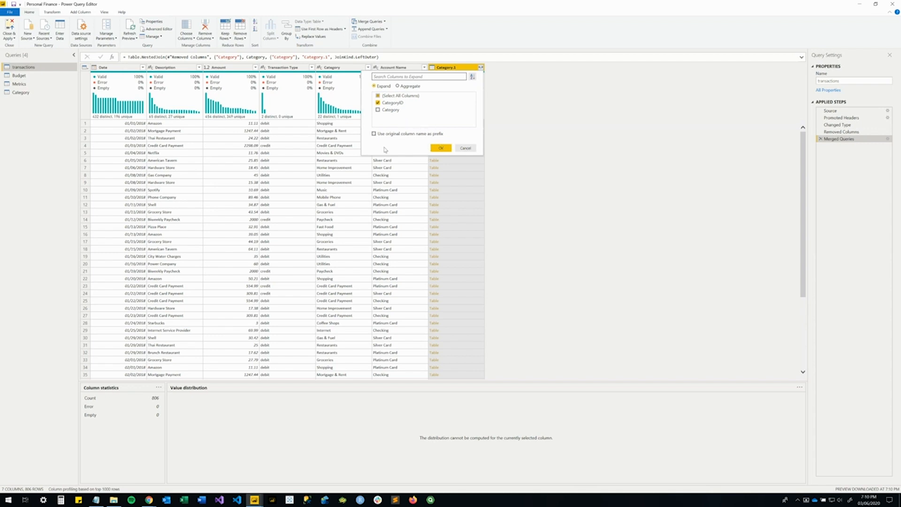
pyautogui.click(442, 148)
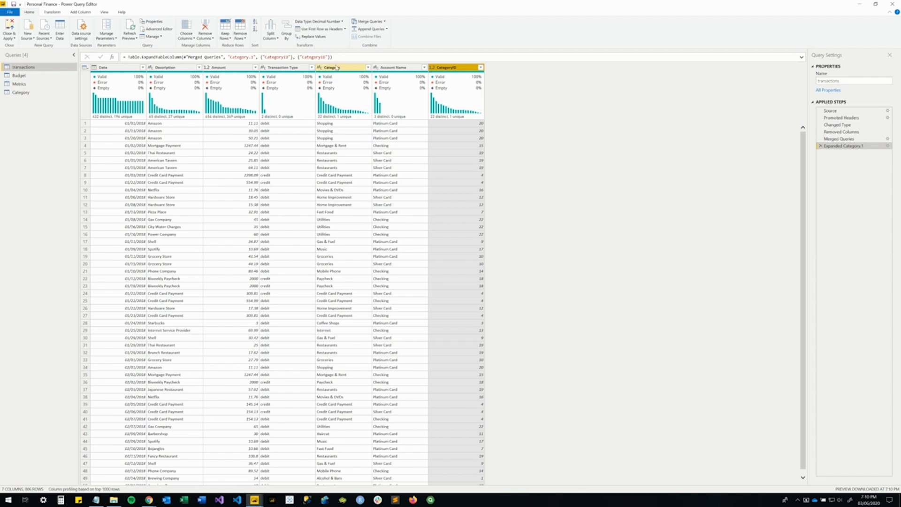
# Remove the Category text column from the transactions query.
pyautogui.click(336, 67)
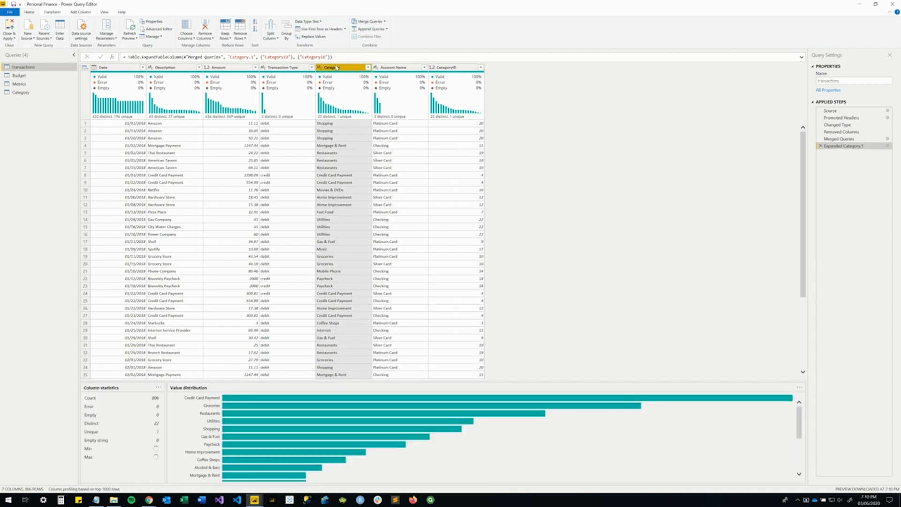
pyautogui.rightClick(336, 68)
pyautogui.click(353, 77)
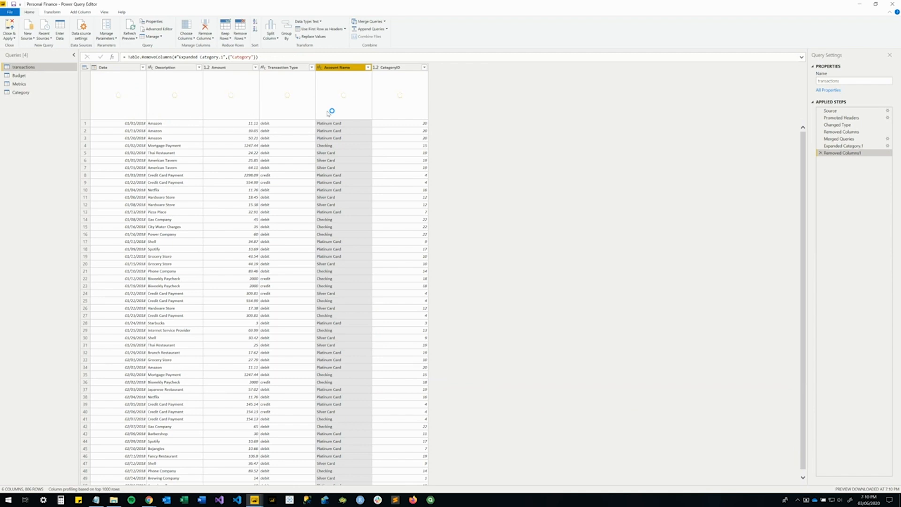
pyautogui.moveTo(327, 115)
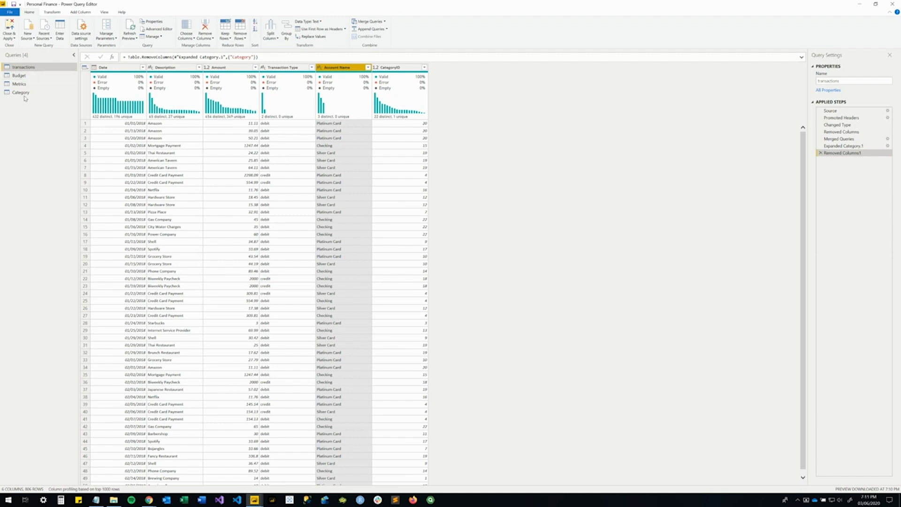
# Merge the Budget query with the Category query, matching on their Category columns with a Left Outer join.
pyautogui.click(21, 76)
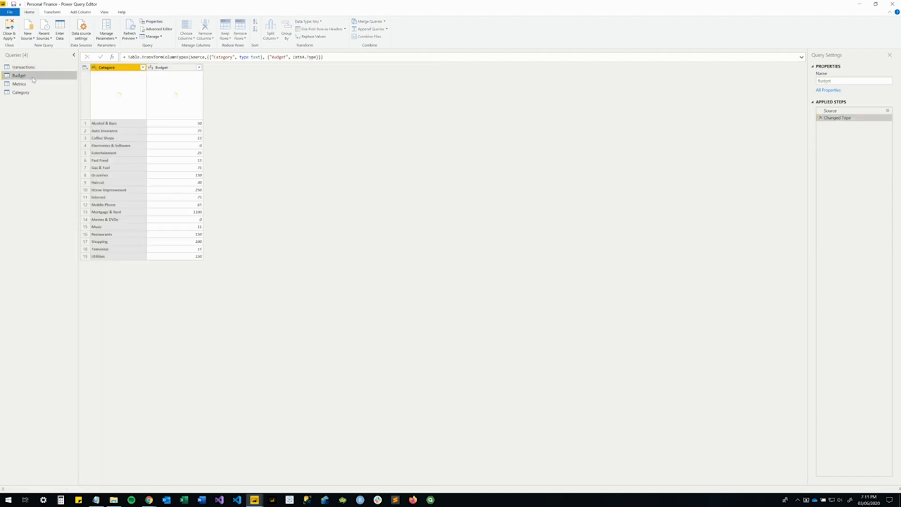
pyautogui.click(368, 23)
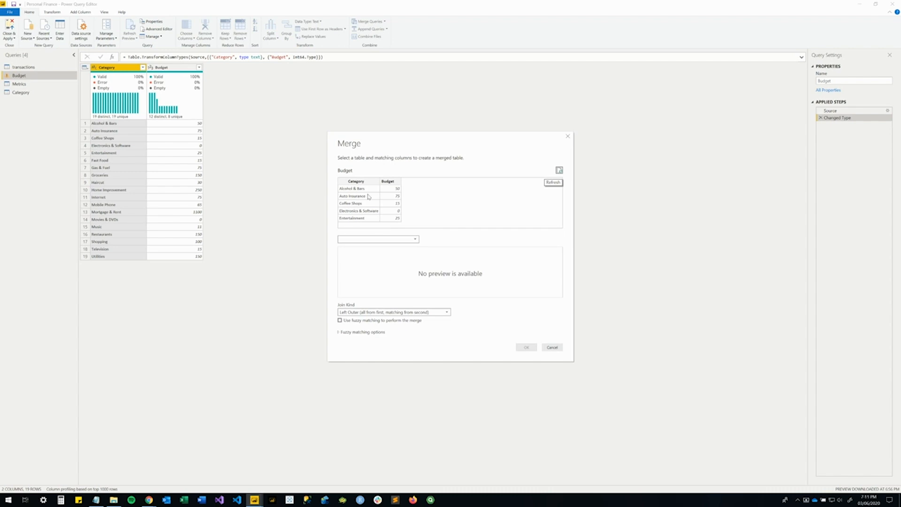
pyautogui.click(368, 197)
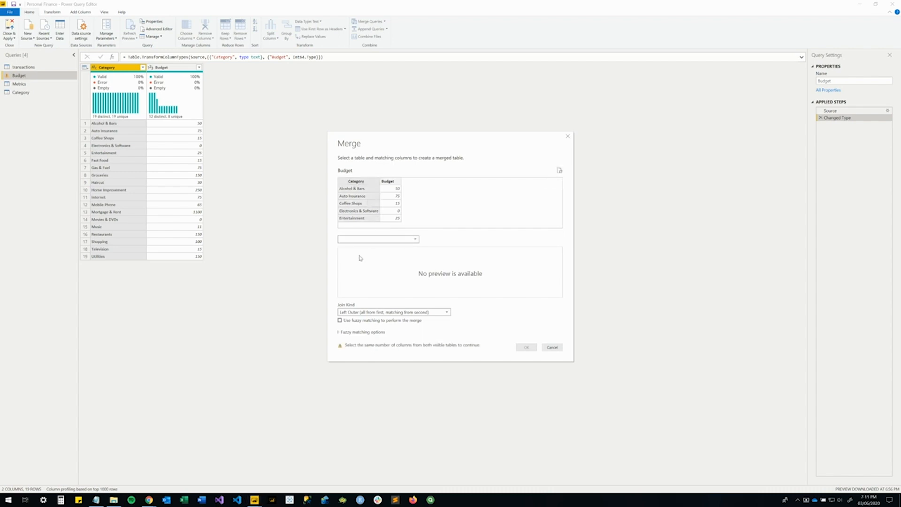
pyautogui.click(383, 251)
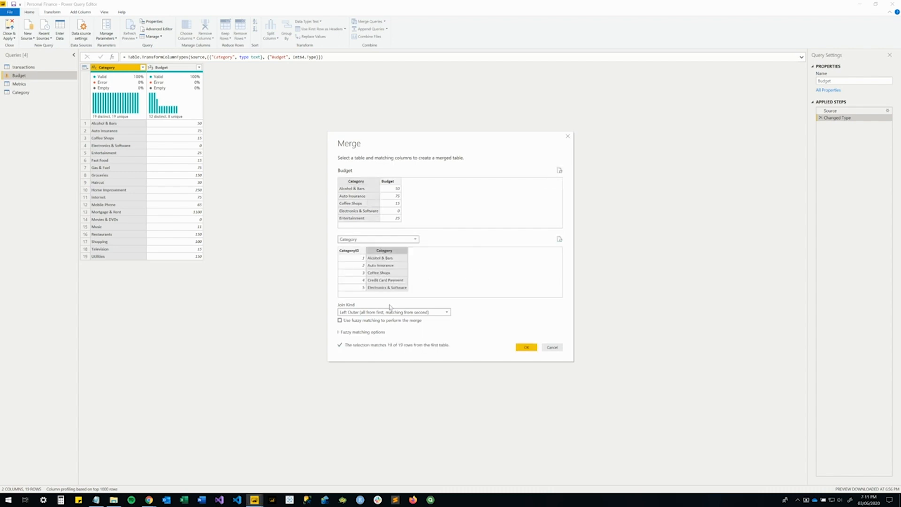
pyautogui.click(524, 348)
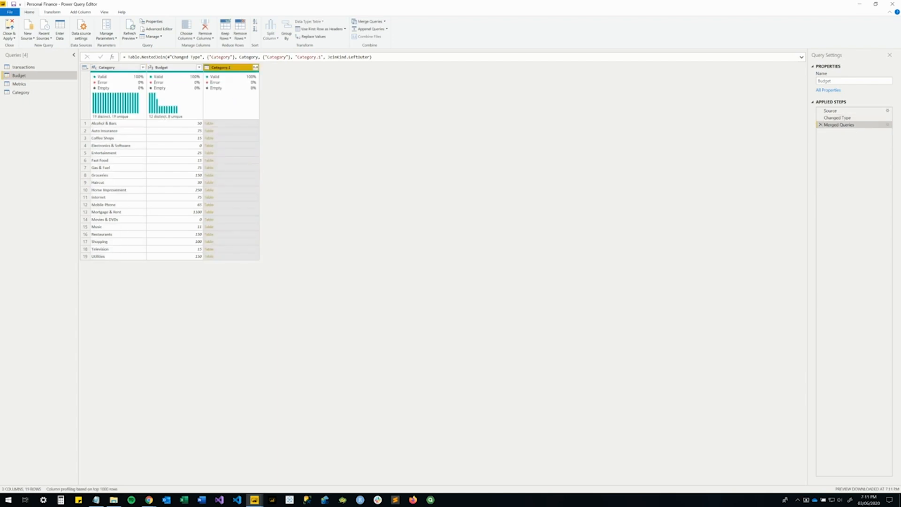
# Expand the merged column in Budget to CategoryID only, without a column name prefix.
pyautogui.click(255, 67)
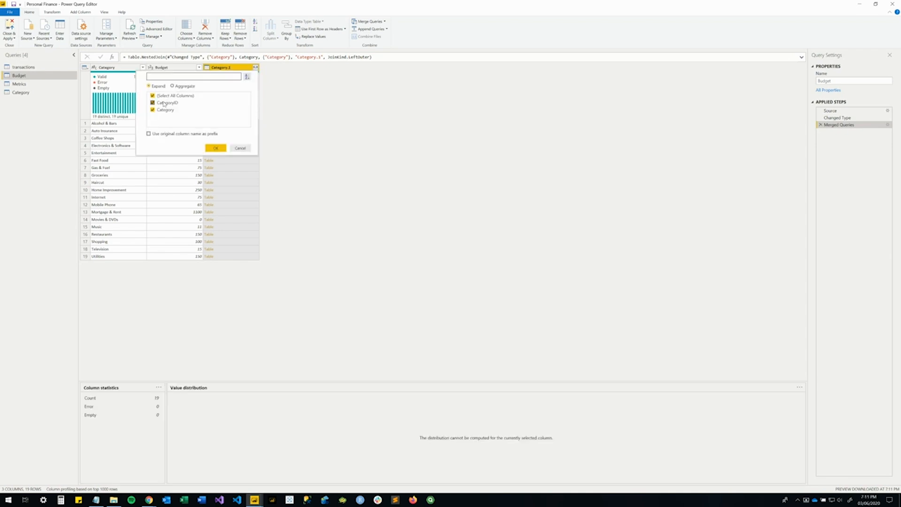
pyautogui.click(153, 110)
pyautogui.click(214, 148)
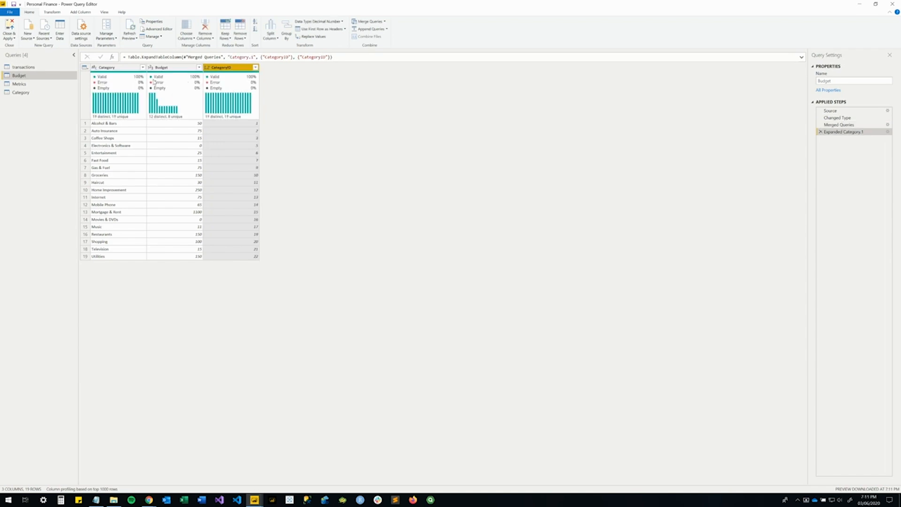
# Remove the Category text column from the Budget query.
pyautogui.rightClick(107, 69)
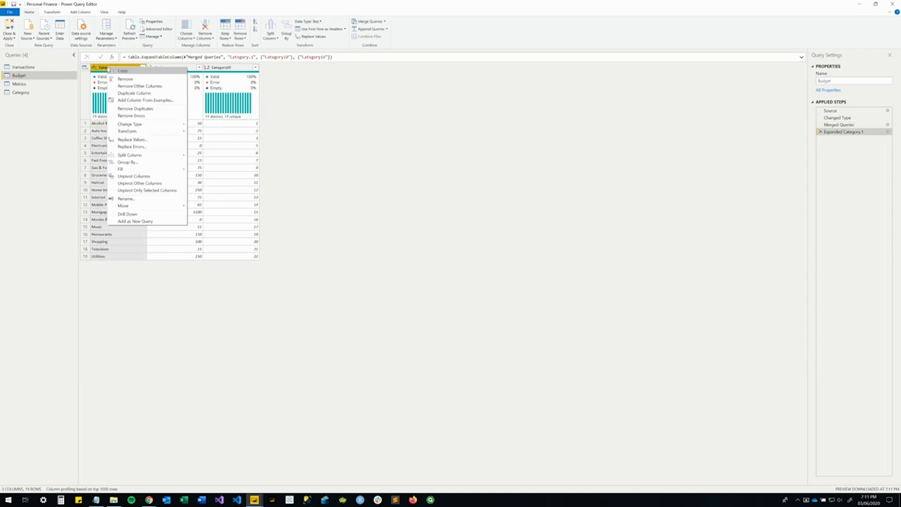
pyautogui.click(122, 80)
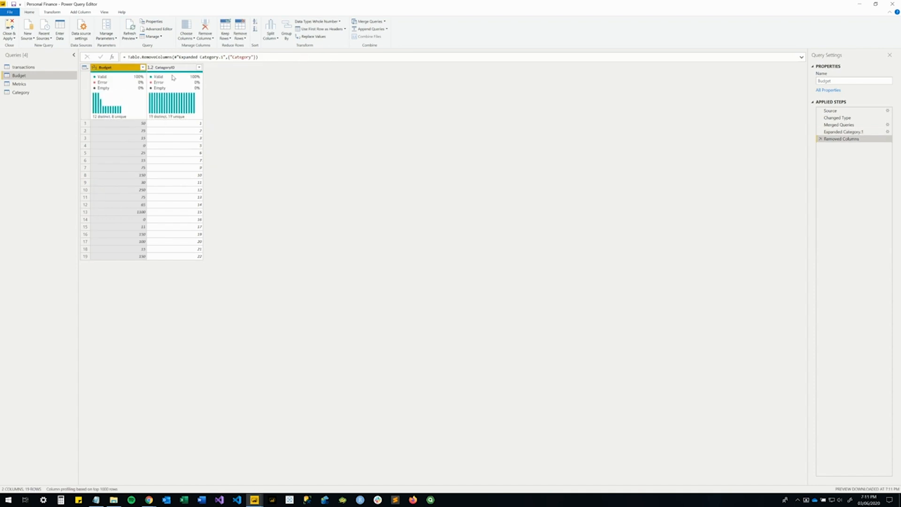
# Reorder the Budget query so CategoryID comes before Budget, and apply all query changes to the data model.
pyautogui.moveTo(172, 66); pyautogui.dragTo(101, 68)
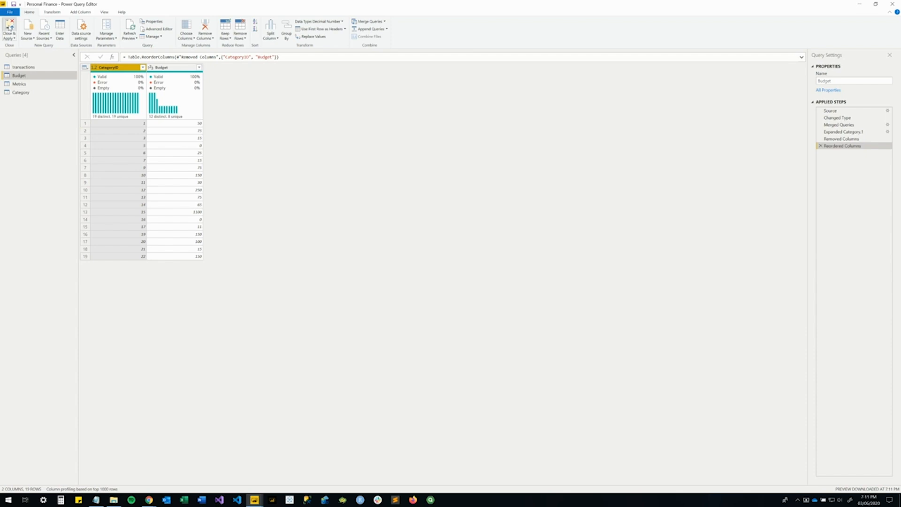
pyautogui.click(10, 29)
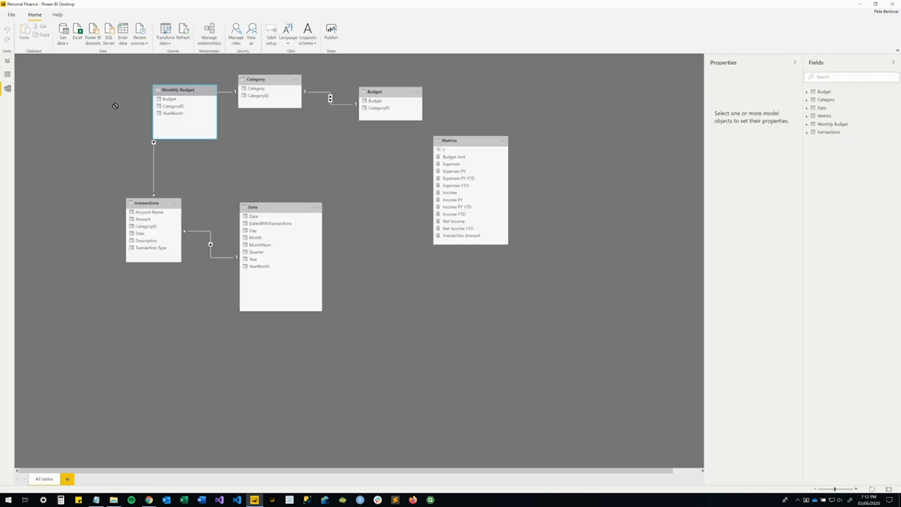
# Place the Monthly Budget table left of Category in the model diagram and relate Category's CategoryID to Monthly Budget's CategoryID.
pyautogui.moveTo(86, 107); pyautogui.dragTo(111, 90)
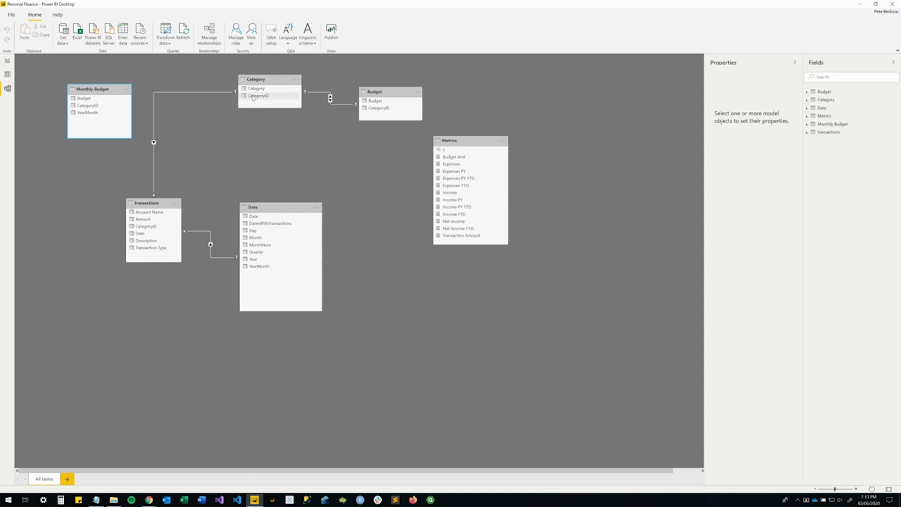
pyautogui.moveTo(256, 98); pyautogui.dragTo(91, 108)
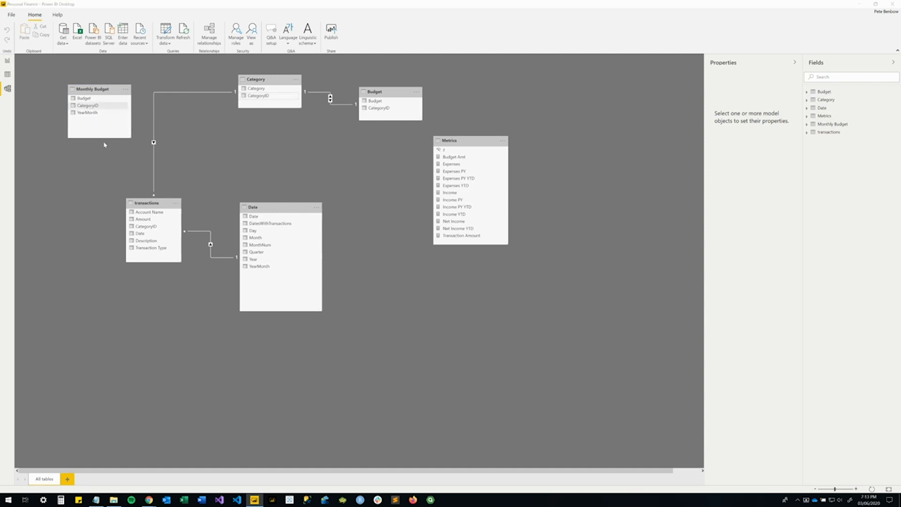